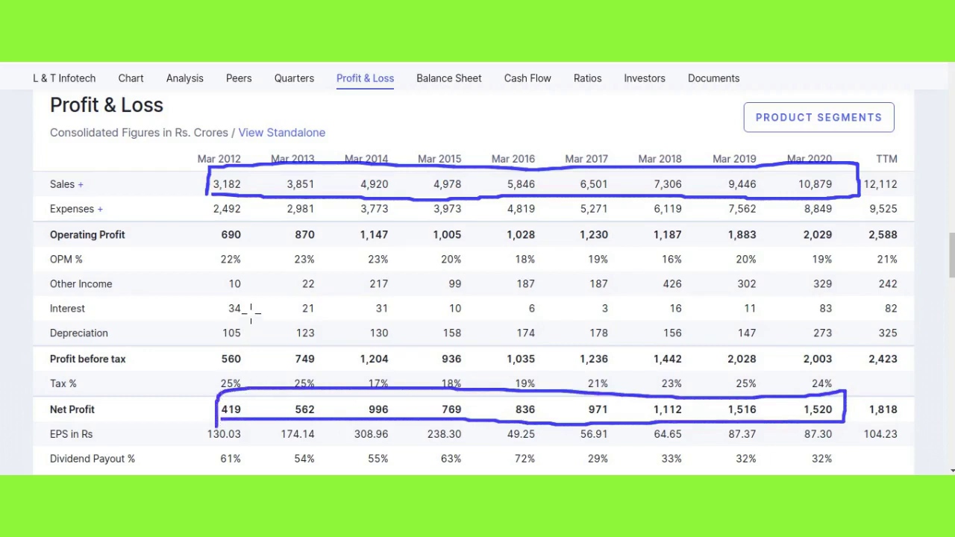
Step: Underline the Interest figures from Mar 2012 to Mar 2020 in the Profit & Loss table, and clear all pen markings
drag(226, 319, 866, 317)
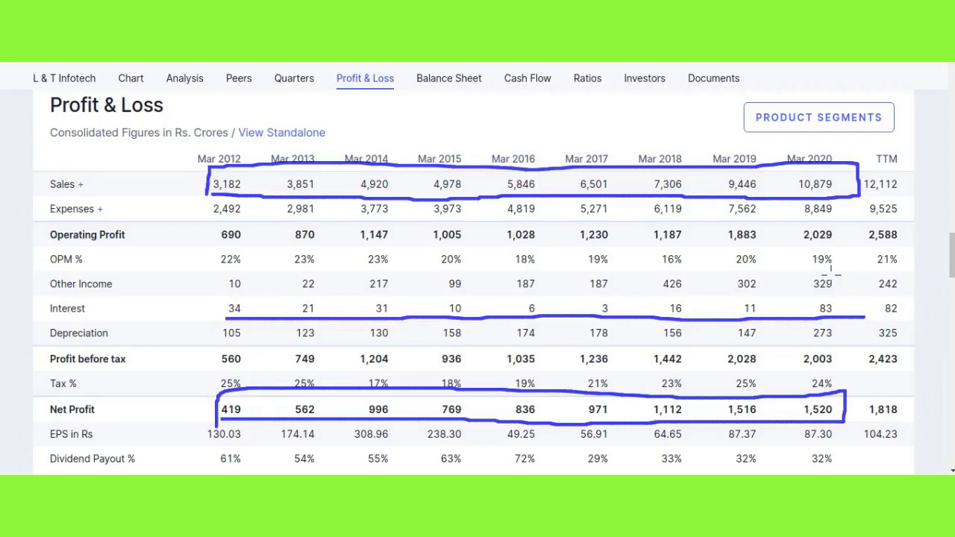
key(e)
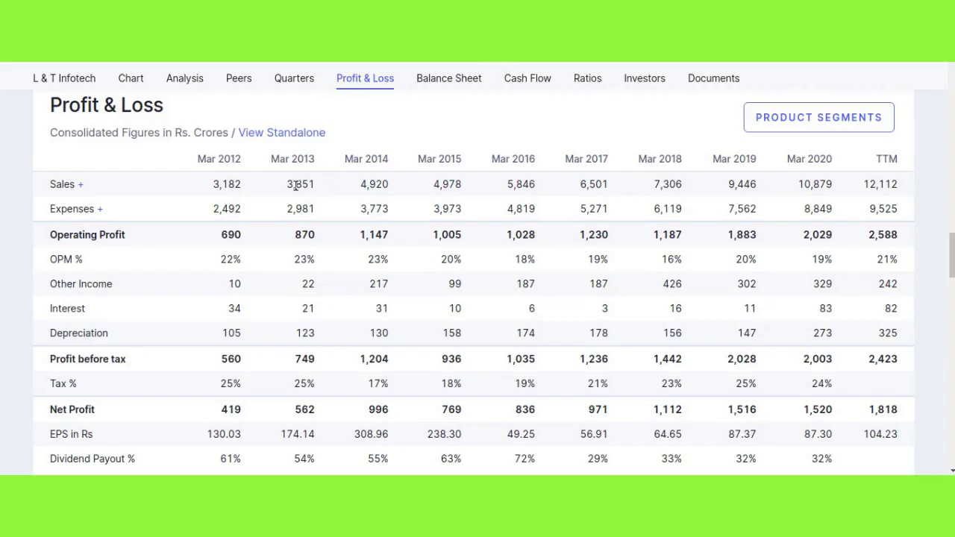
Step: View the company's Quarterly Results, and switch to the LibreOffice Calc spreadsheet to show its FY21 estimate table
click(301, 85)
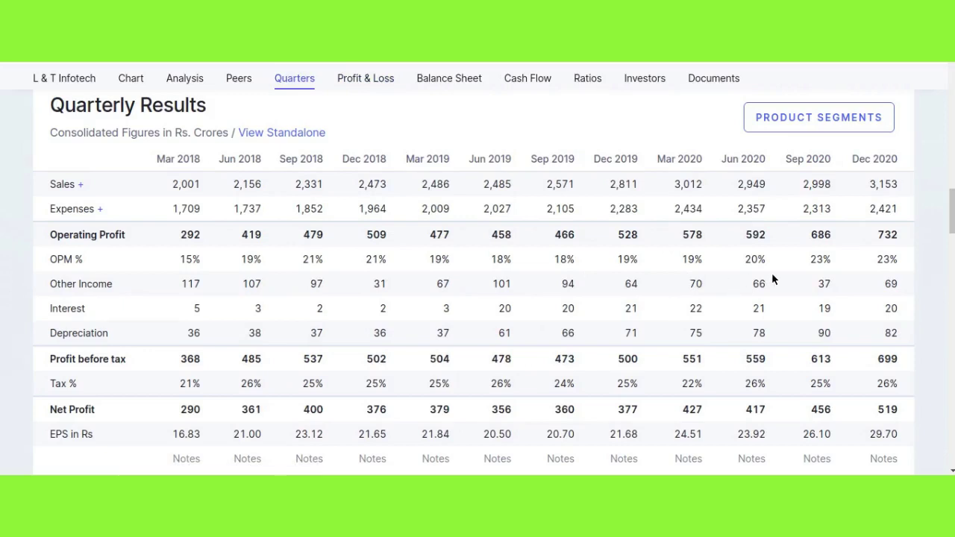
key(alt+Tab)
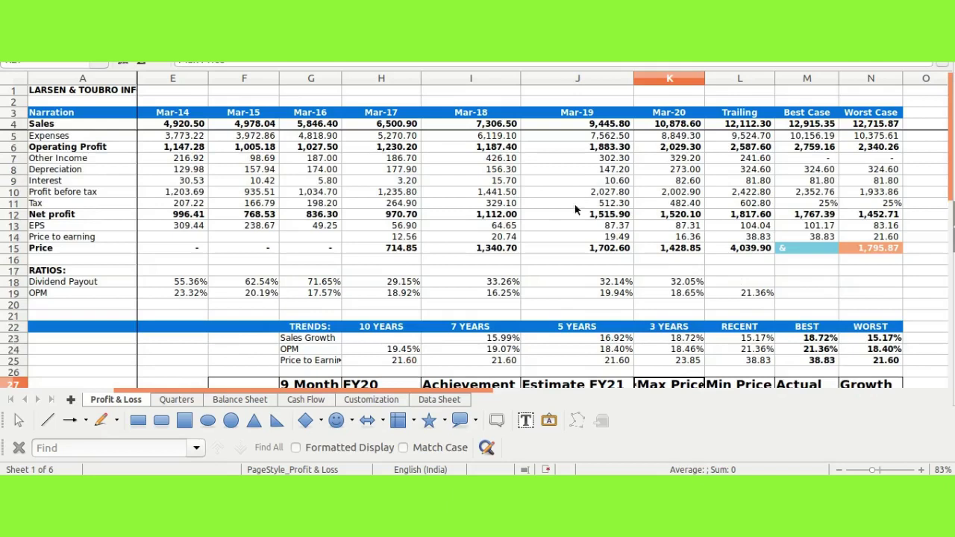
scroll(679, 228, down, 3)
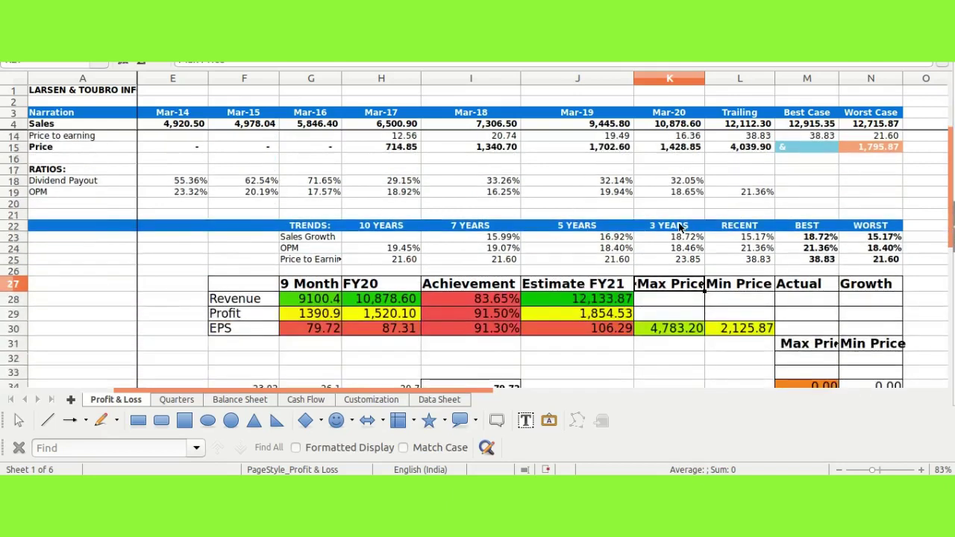
scroll(680, 228, down, 2)
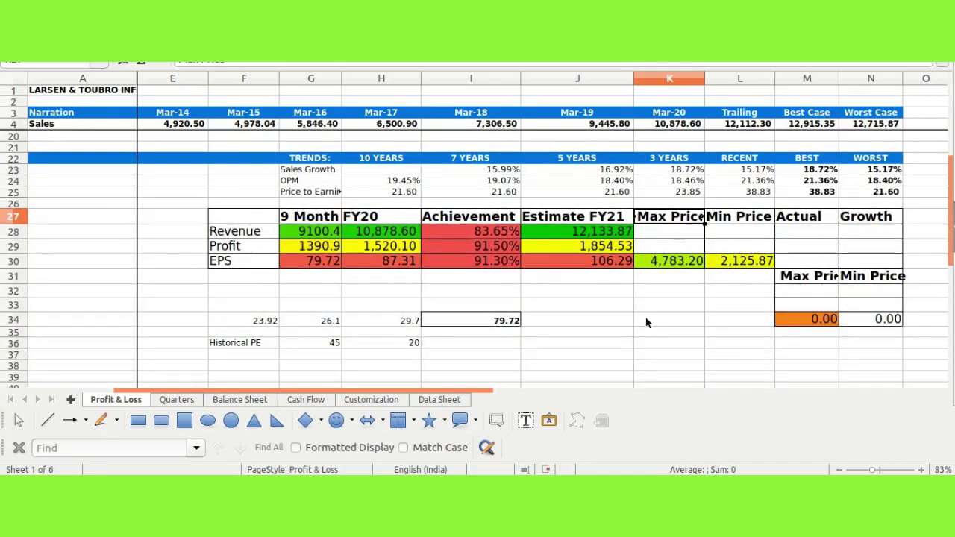
Step: Point out the 9 Month, FY20, Achievement and Estimate FY21 columns and the Revenue row of the estimate table
click(302, 216)
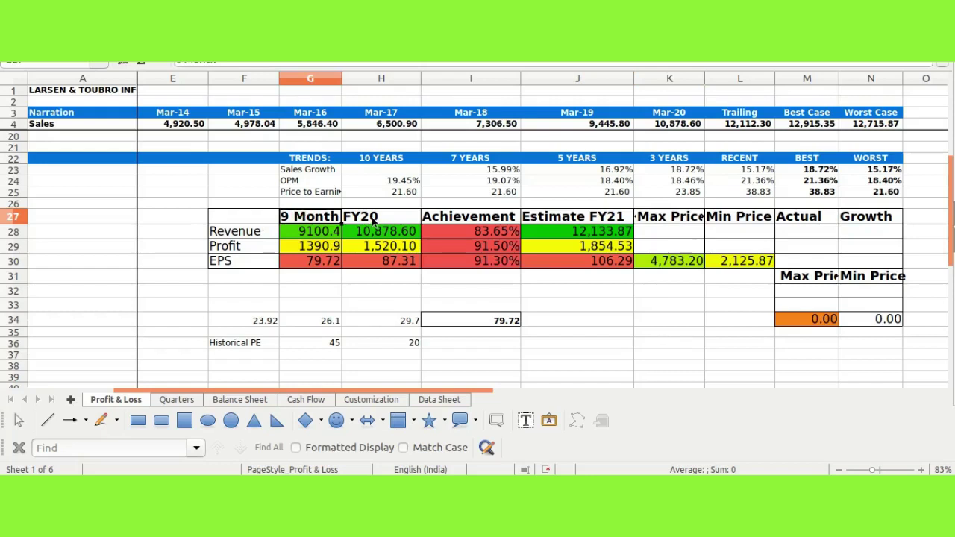
click(373, 217)
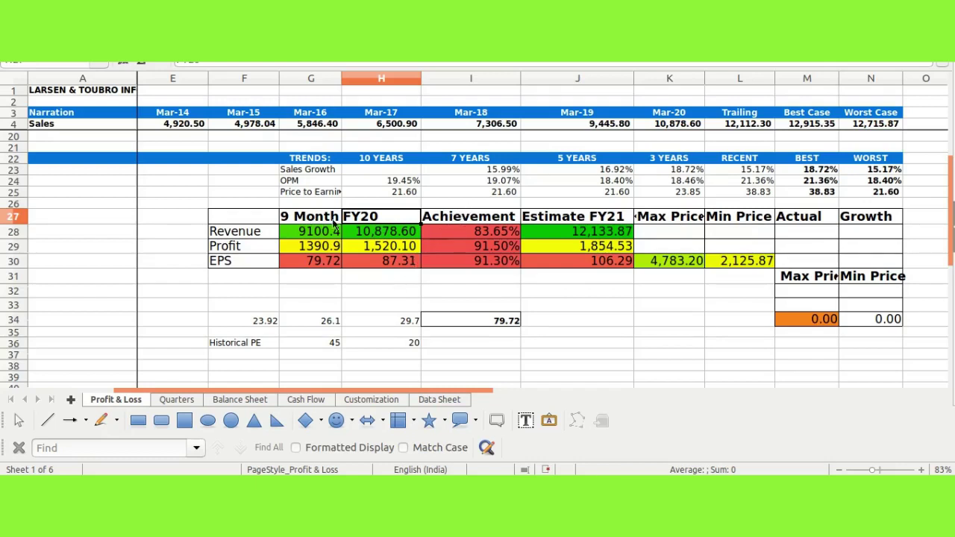
click(480, 203)
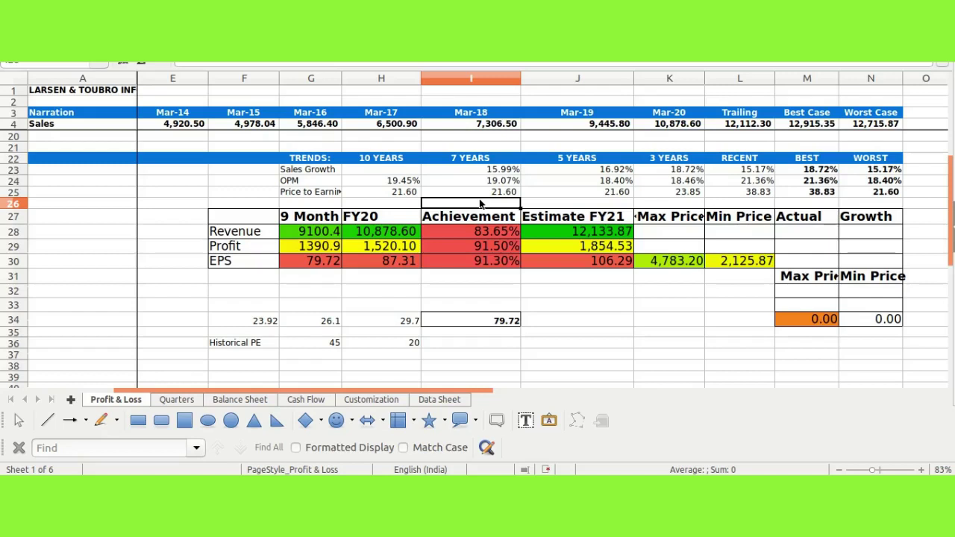
click(552, 205)
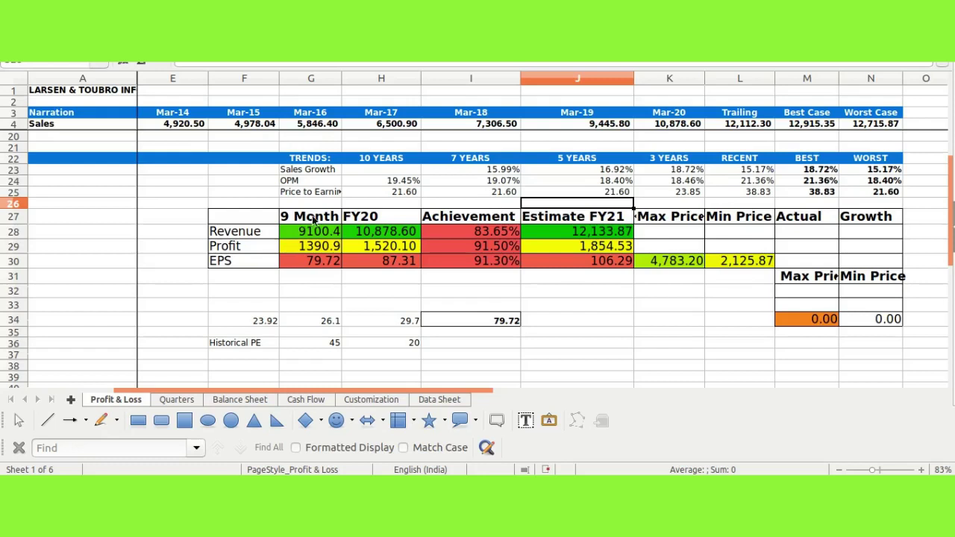
click(200, 233)
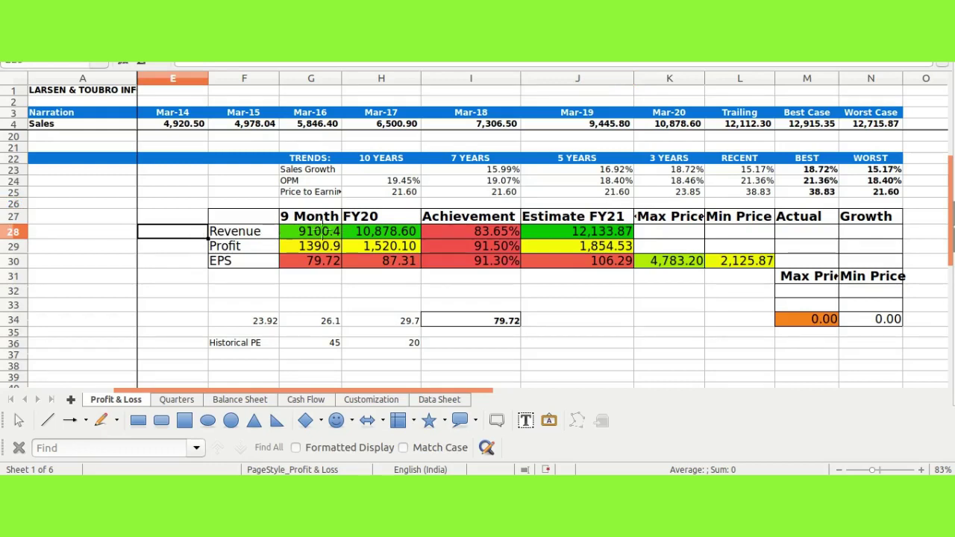
Step: Mark the Revenue, Profit and EPS figures under 9 Month and Achievement with pen strokes, plus one stroke above FY20
drag(284, 234, 326, 204)
drag(286, 250, 326, 222)
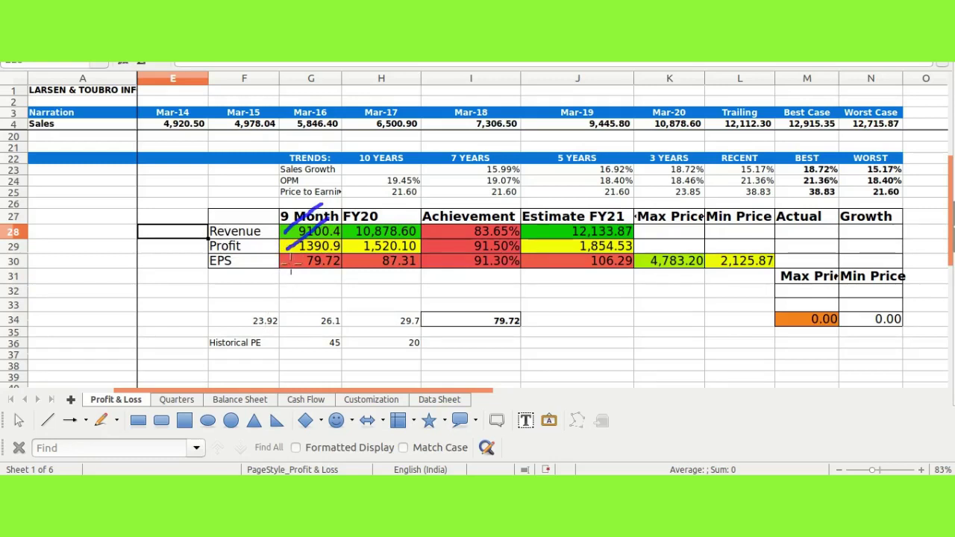
drag(291, 263, 328, 228)
drag(392, 203, 420, 190)
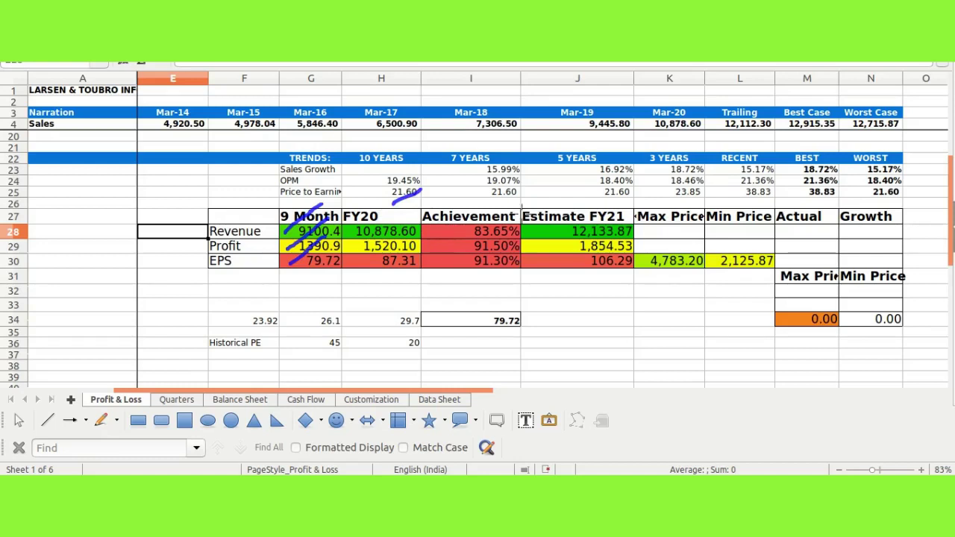
drag(457, 228, 490, 208)
drag(448, 250, 503, 228)
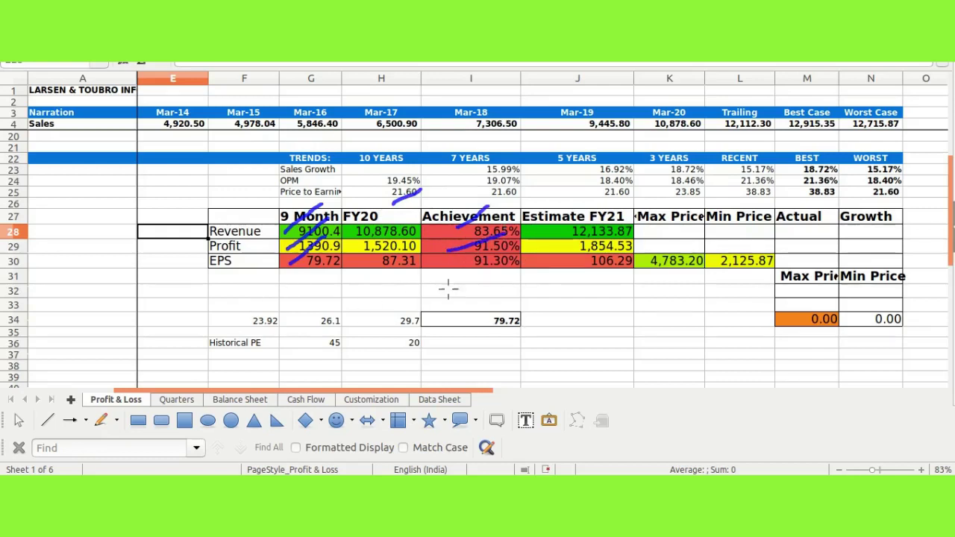
drag(447, 268, 527, 242)
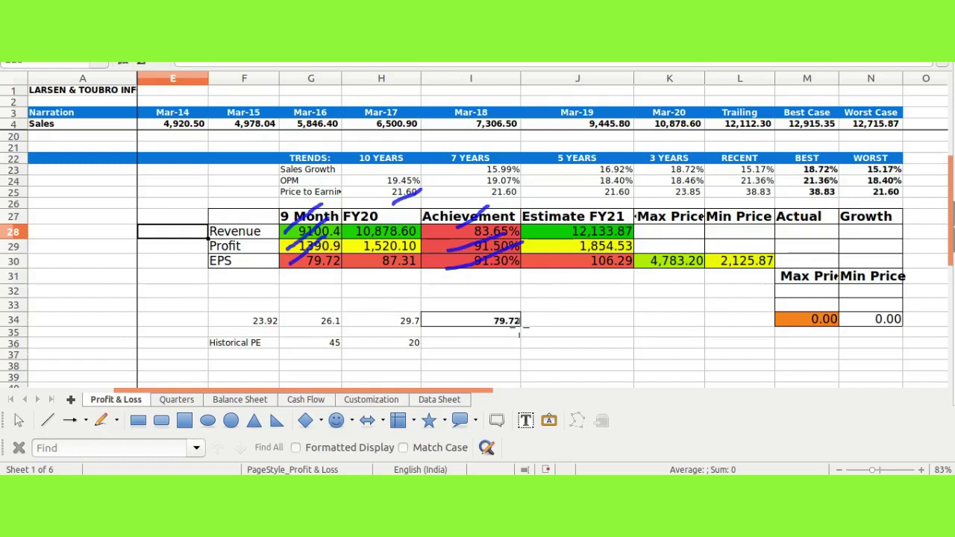
Step: Circle the Estimate FY21 column, stroke its Revenue and Profit values, circle its EPS value, and clear the pen markings
mouse_move(574, 181)
mouse_down()
mouse_move(521, 193)
mouse_move(549, 284)
mouse_move(663, 250)
mouse_move(582, 176)
mouse_move(549, 179)
mouse_up()
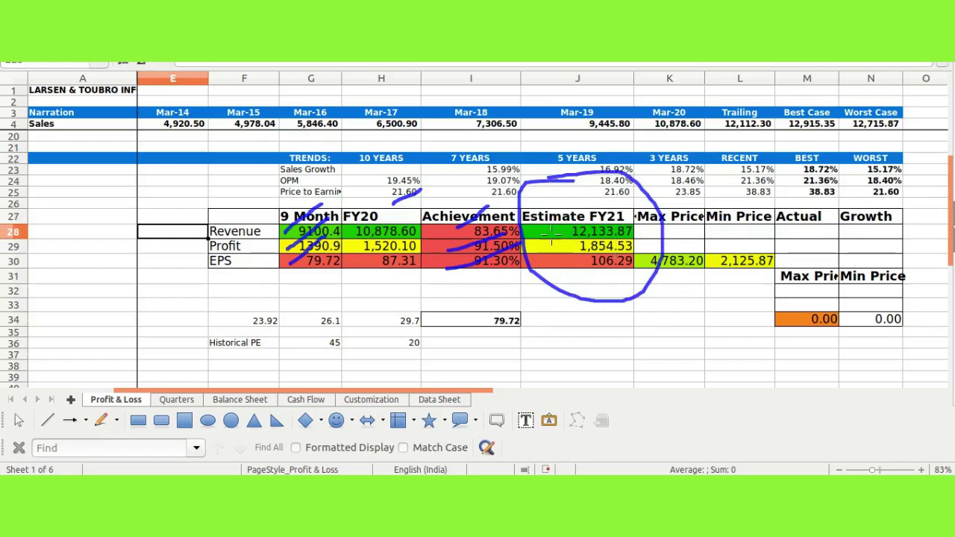
drag(541, 233, 597, 212)
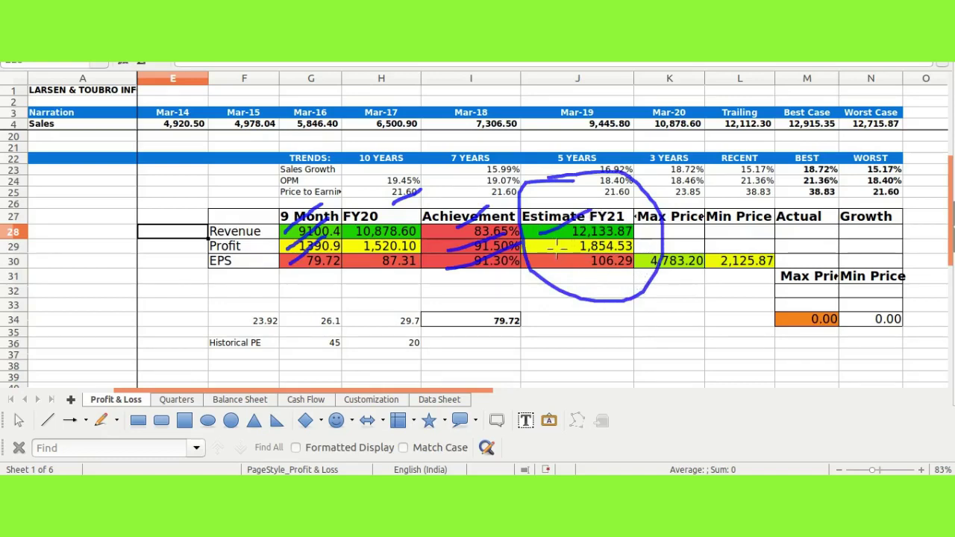
drag(557, 249, 638, 209)
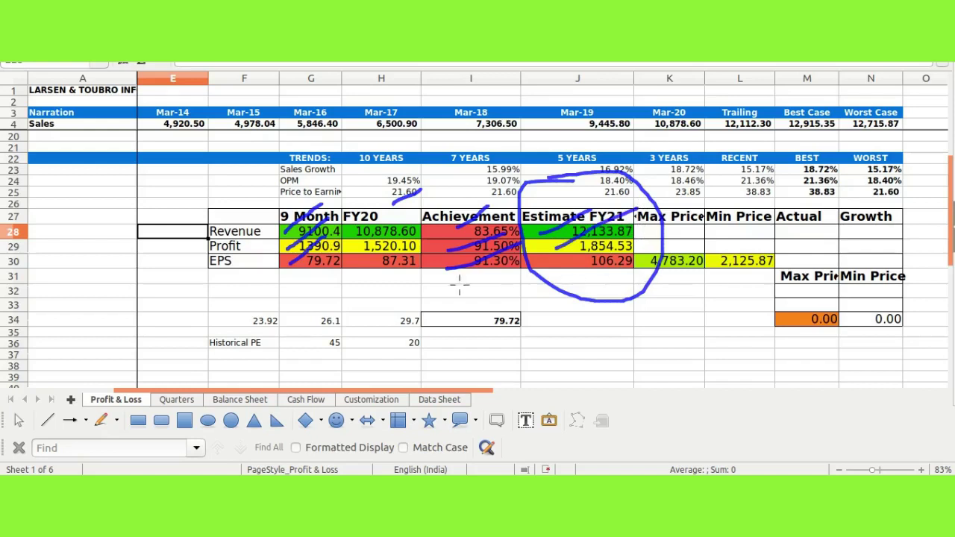
mouse_move(585, 247)
mouse_down()
mouse_move(597, 282)
mouse_move(633, 278)
mouse_move(641, 246)
mouse_move(576, 246)
mouse_up()
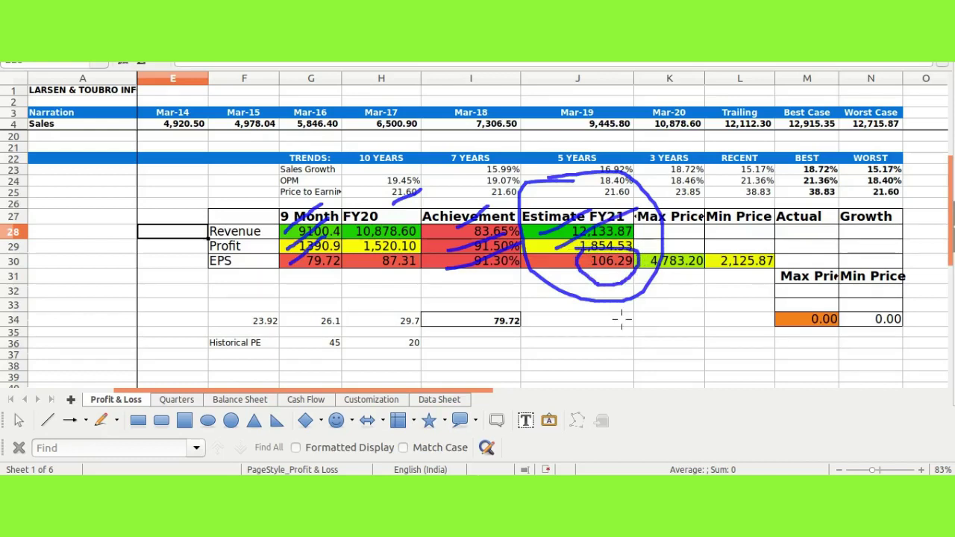
key(shift+F9)
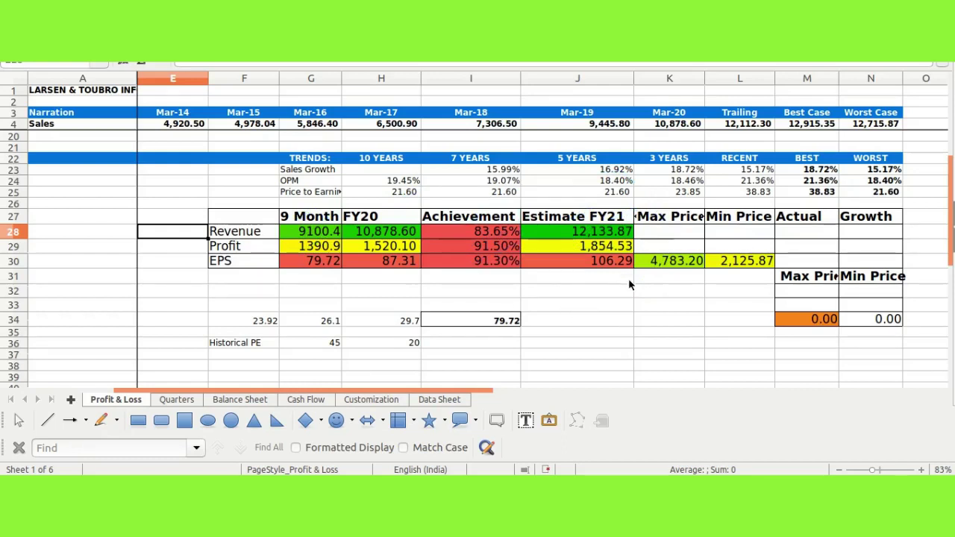
Step: Compare the Max Price and Min Price estimates in the EPS row by pointing to the cells beneath them
click(667, 276)
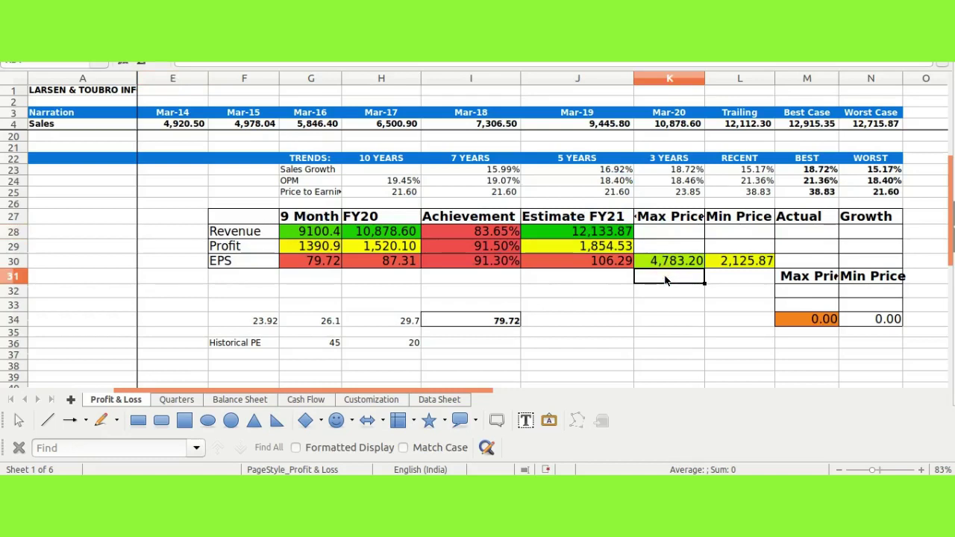
click(666, 278)
click(728, 284)
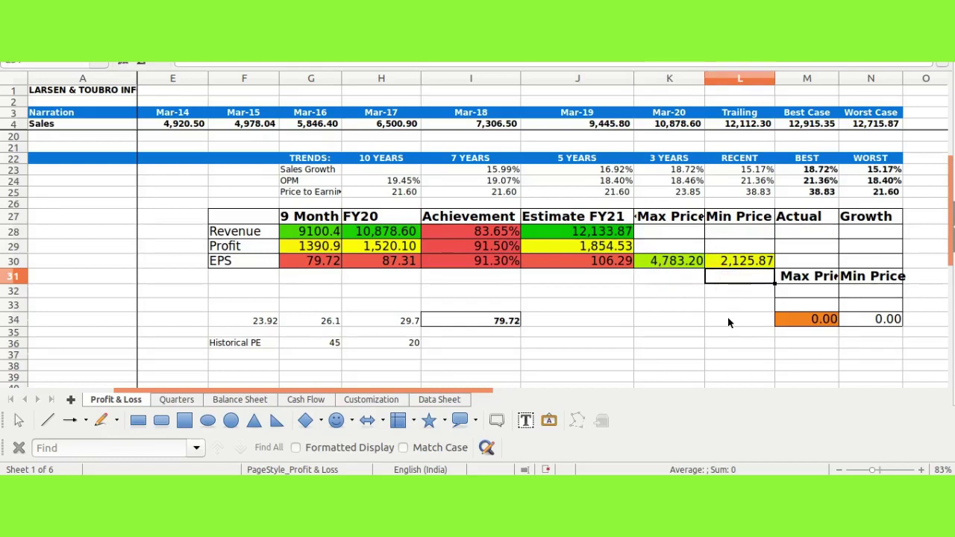
click(665, 277)
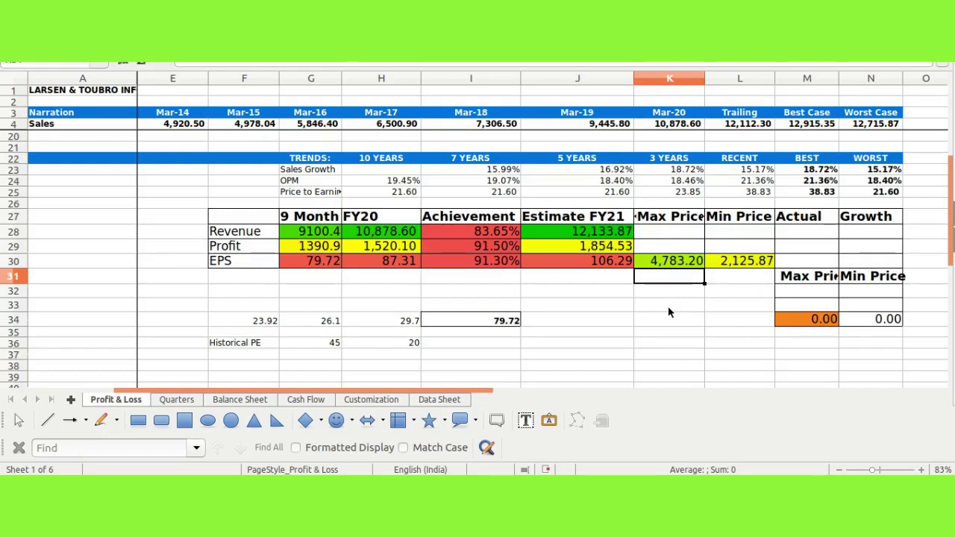
click(740, 290)
click(743, 277)
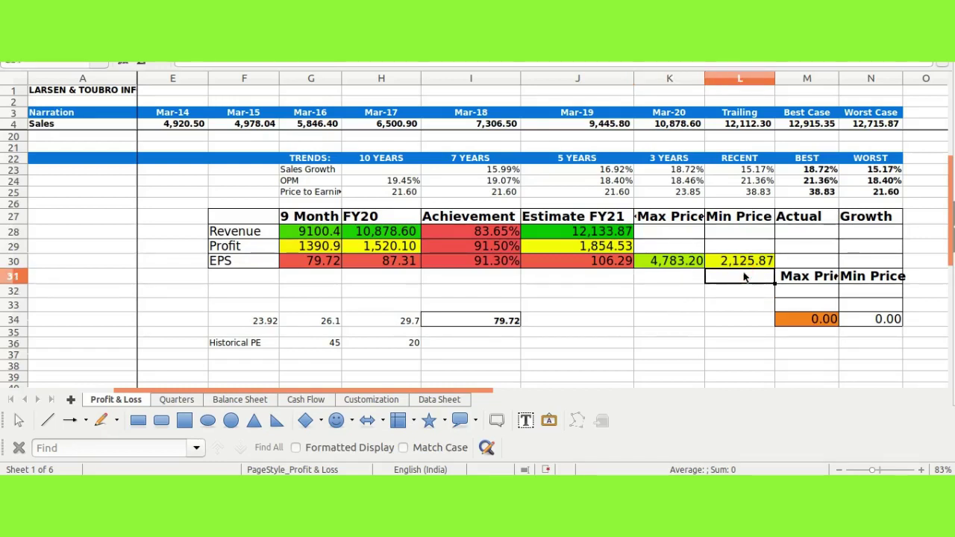
click(664, 279)
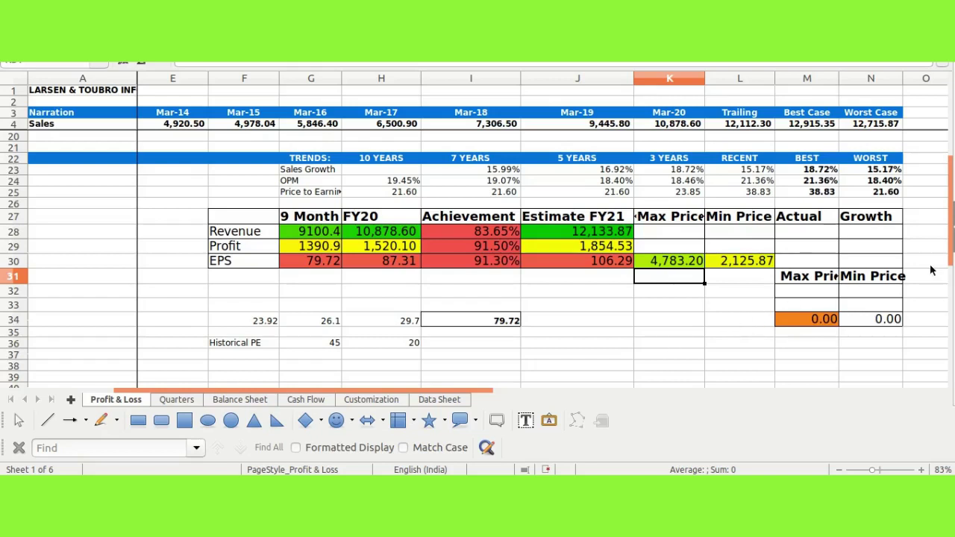
Step: Switch to Google Chrome and display the Investing.com daily price chart of Larsen & Toubro Infotech
mouse_move(953, 328)
click(935, 293)
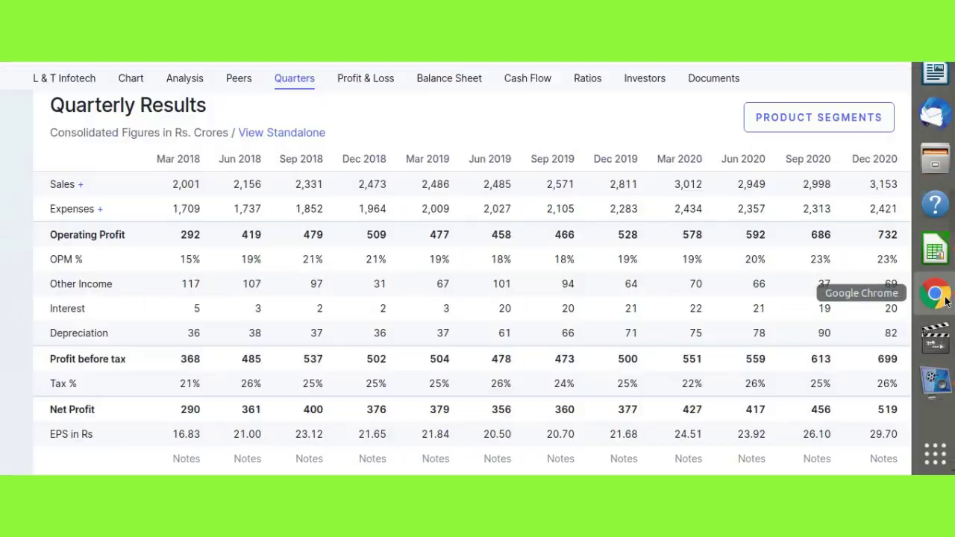
key(ctrl+Tab)
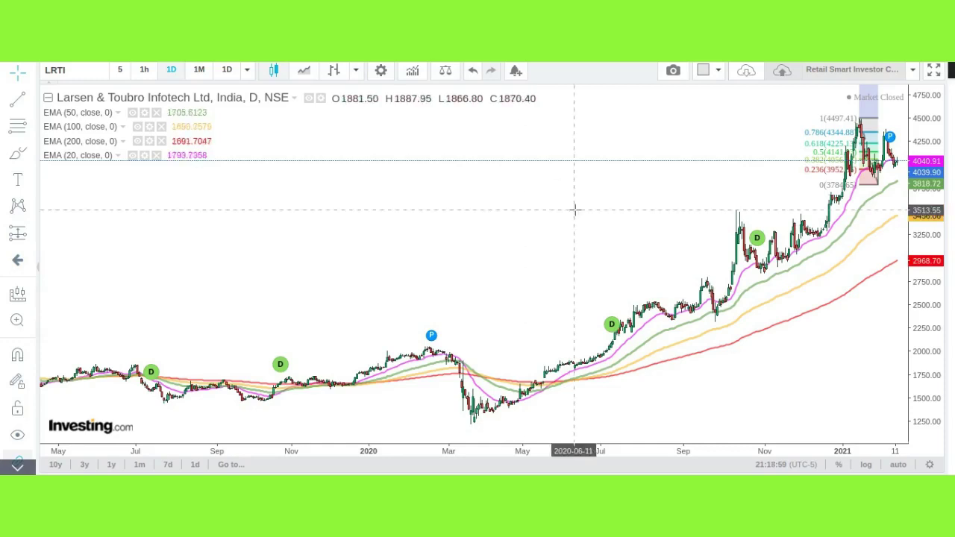
scroll(778, 326, up, 2)
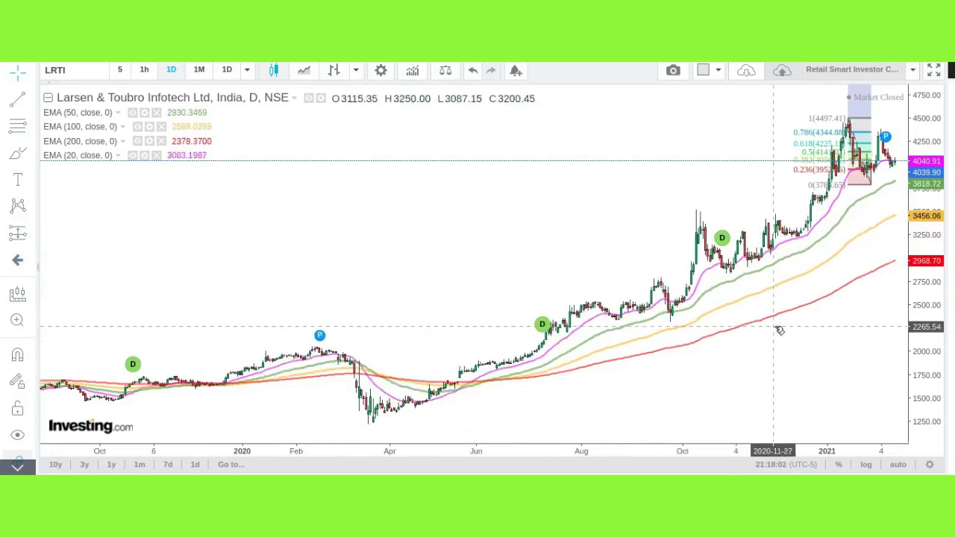
Step: Point out the 50, 100 and 200 EMA lines at the latest candles of the daily chart
click(899, 185)
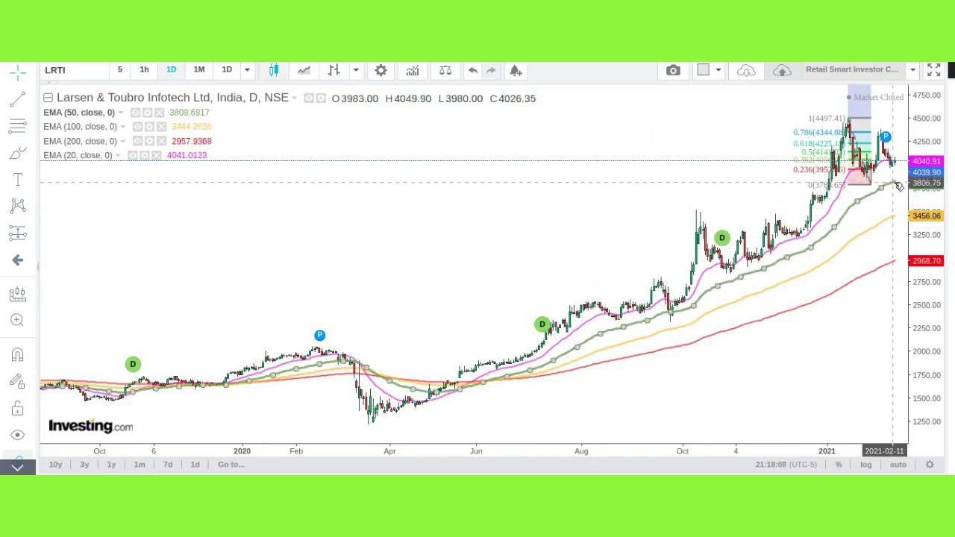
click(897, 217)
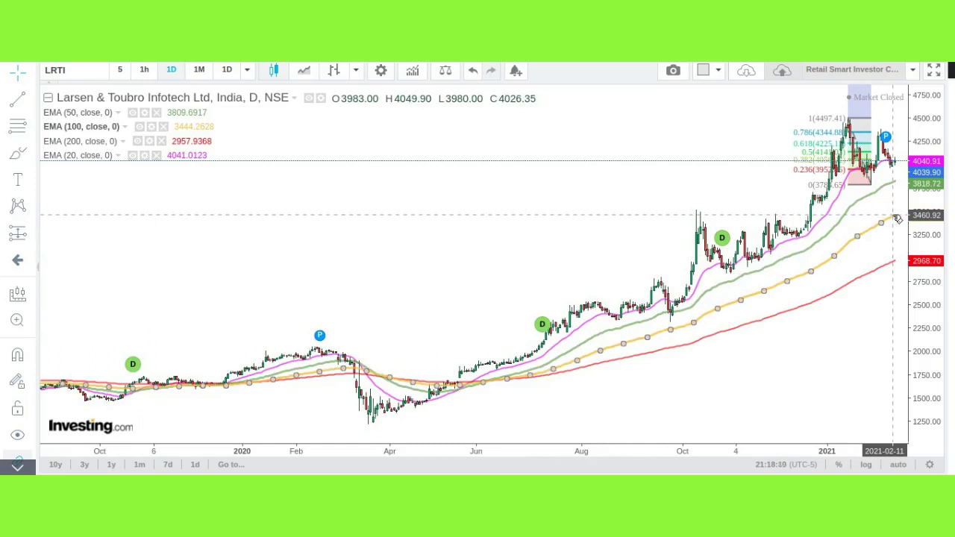
click(894, 258)
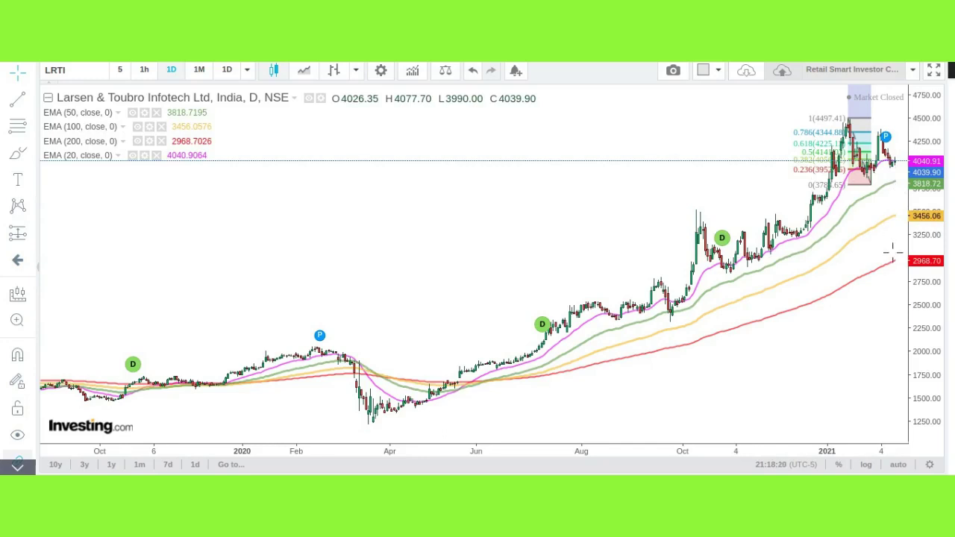
Step: Draw a pen line from the 200 EMA up to the latest price and a horizontal line near the 0.236 level, and clear both
drag(892, 263, 907, 155)
drag(788, 168, 912, 169)
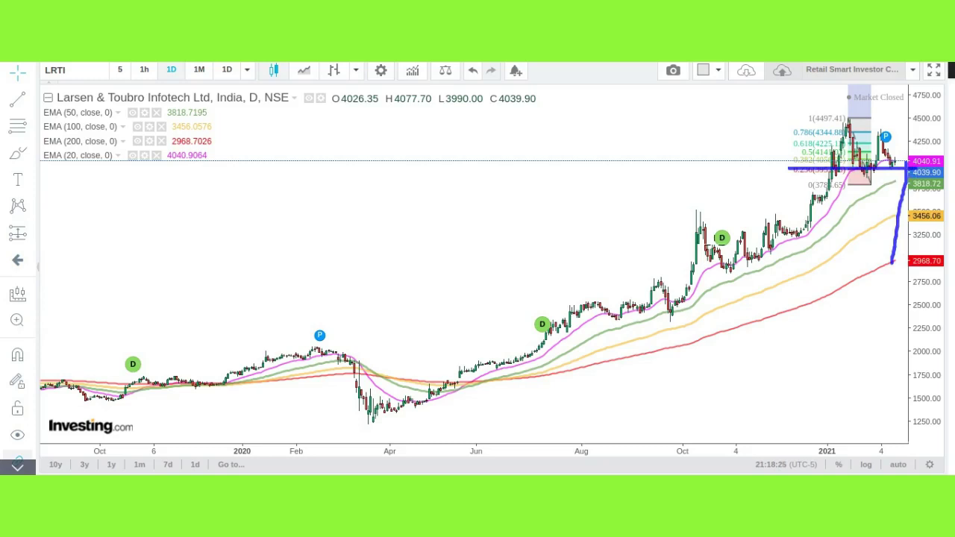
key(Escape)
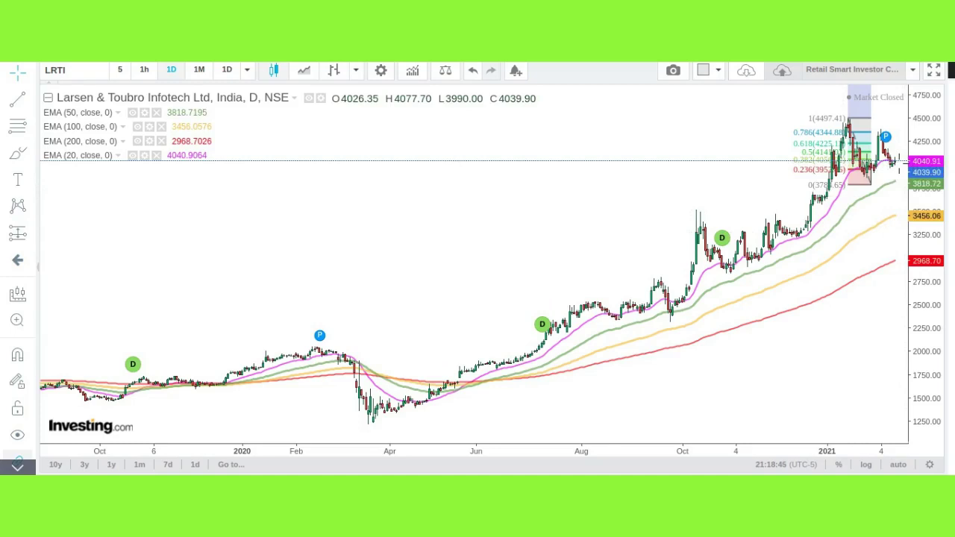
Step: Draw an upward pen line from the latest candle and a cross over the 50 EMA's end, and clear the markings
drag(898, 163, 901, 107)
mouse_move(865, 173)
mouse_down()
mouse_move(909, 198)
mouse_move(856, 221)
mouse_up()
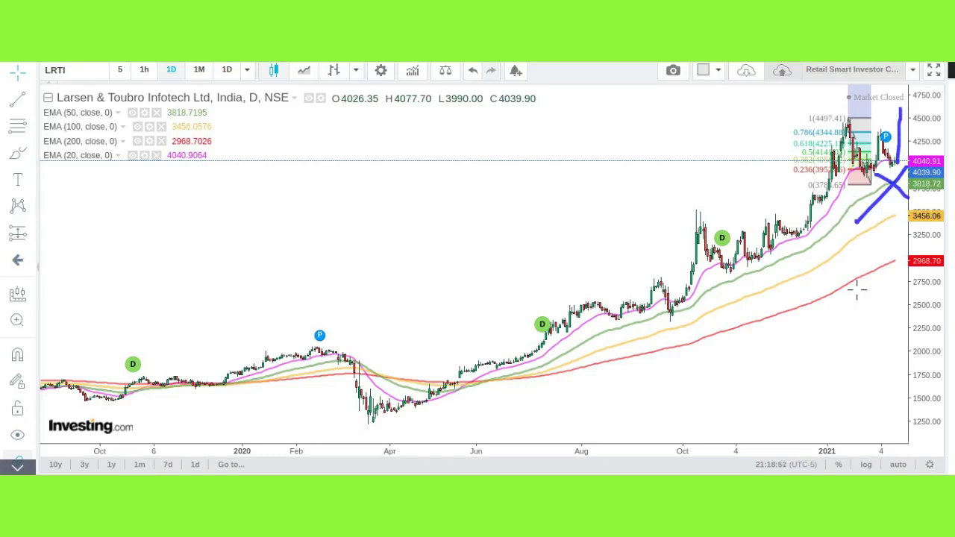
key(Escape)
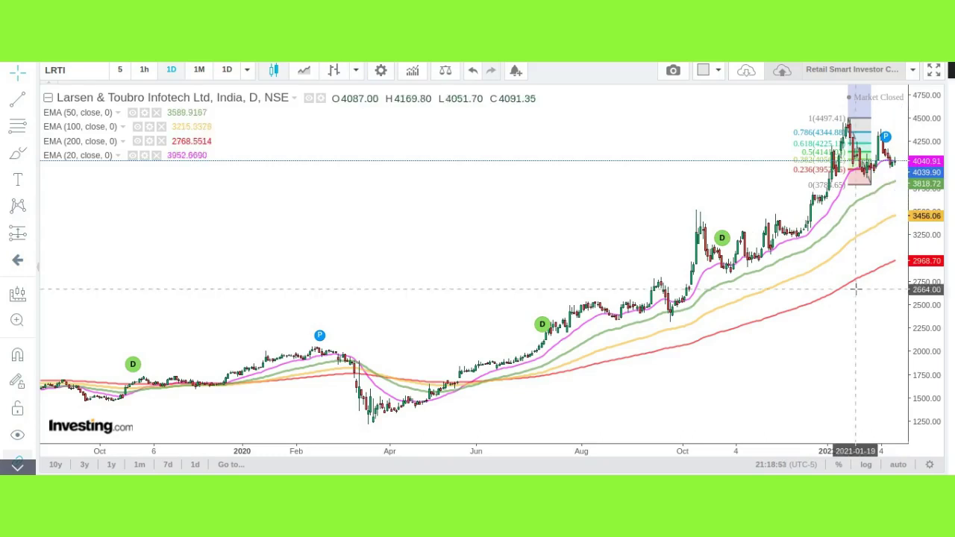
Step: Compress the daily chart's price scale until the 1.618 Fibonacci level is in view, and point out that level
drag(926, 127, 925, 224)
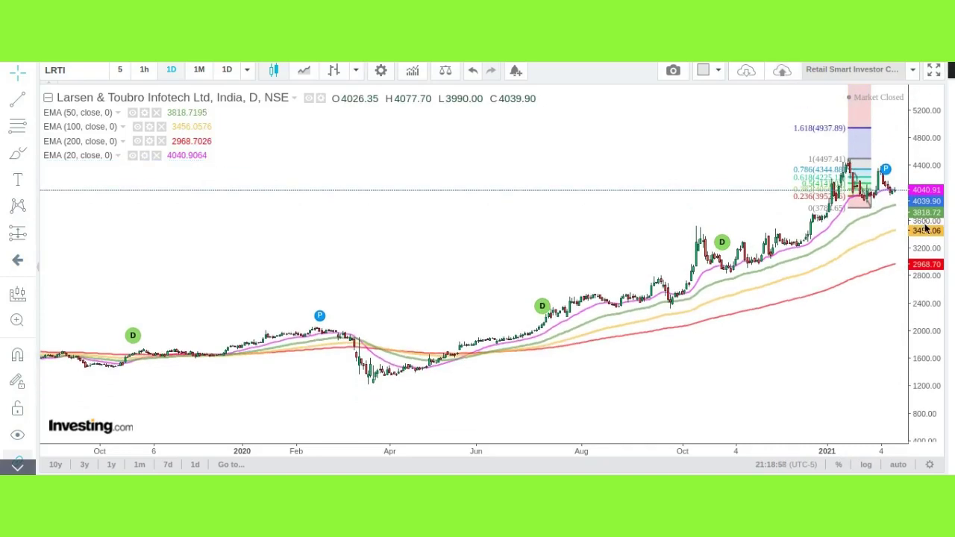
click(774, 127)
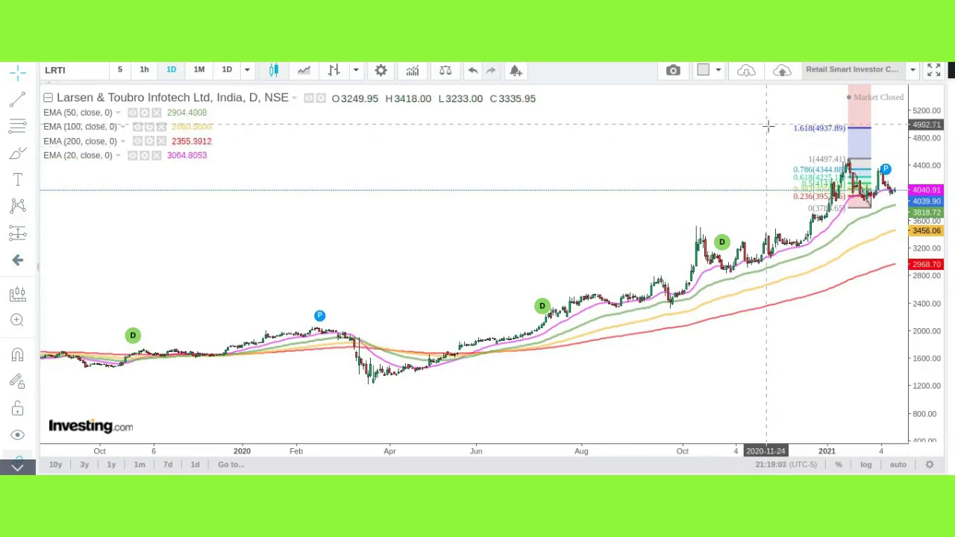
click(769, 127)
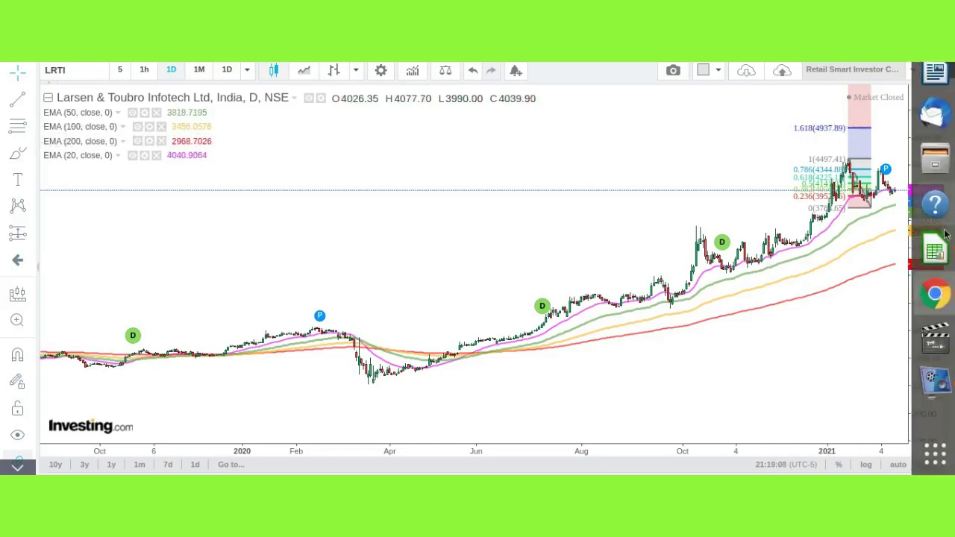
Step: Check the FY21 Max Price in LibreOffice Calc's Profit & Loss sheet, and compare it with the chart's 1.618 Fibonacci level in Google Chrome
click(945, 251)
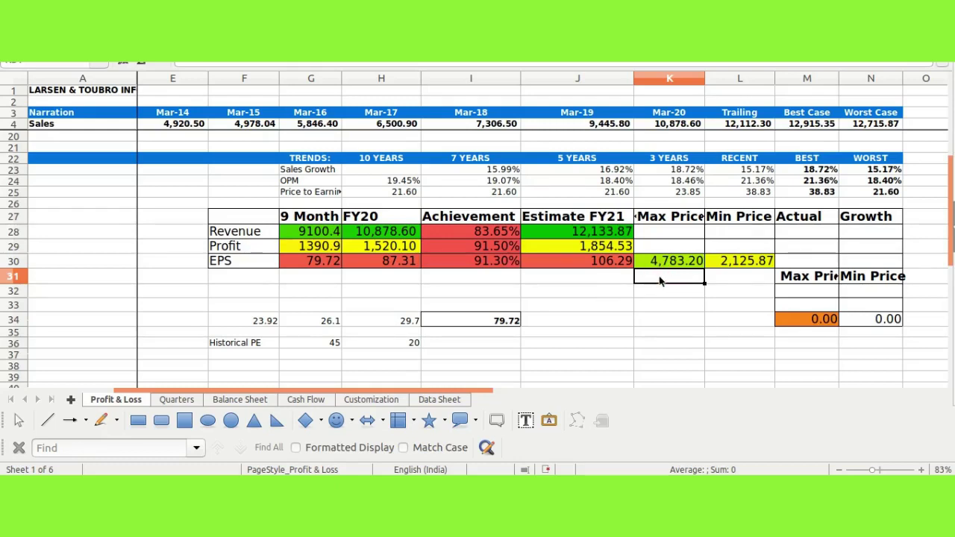
mouse_move(949, 217)
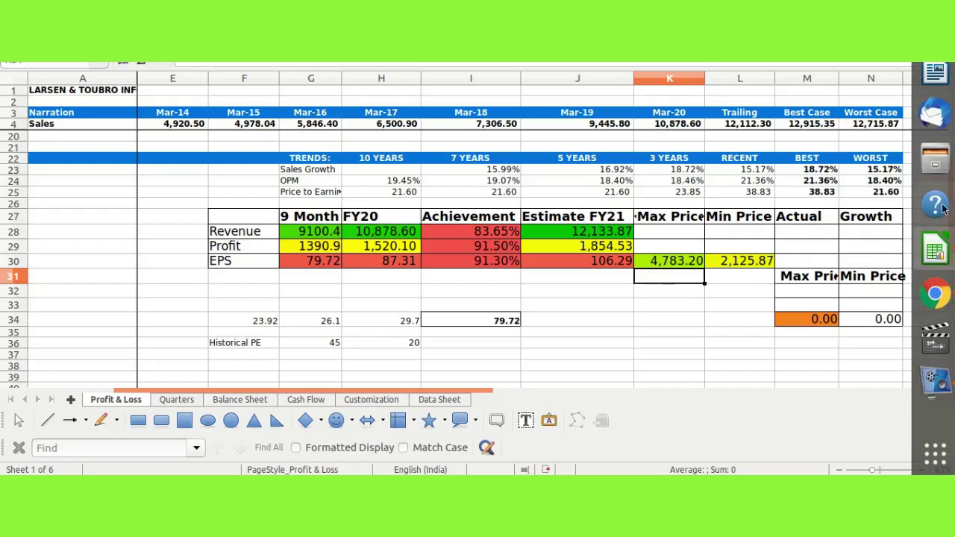
click(935, 293)
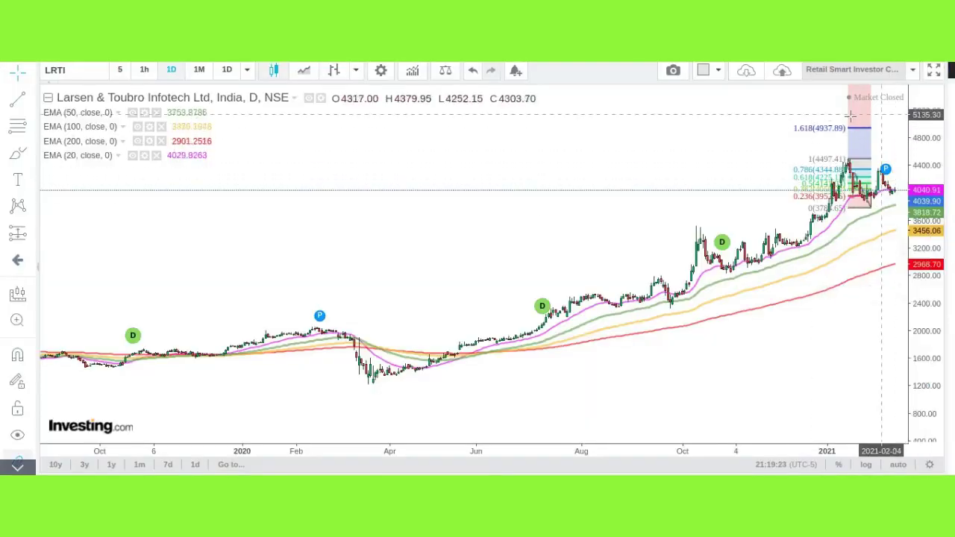
click(768, 127)
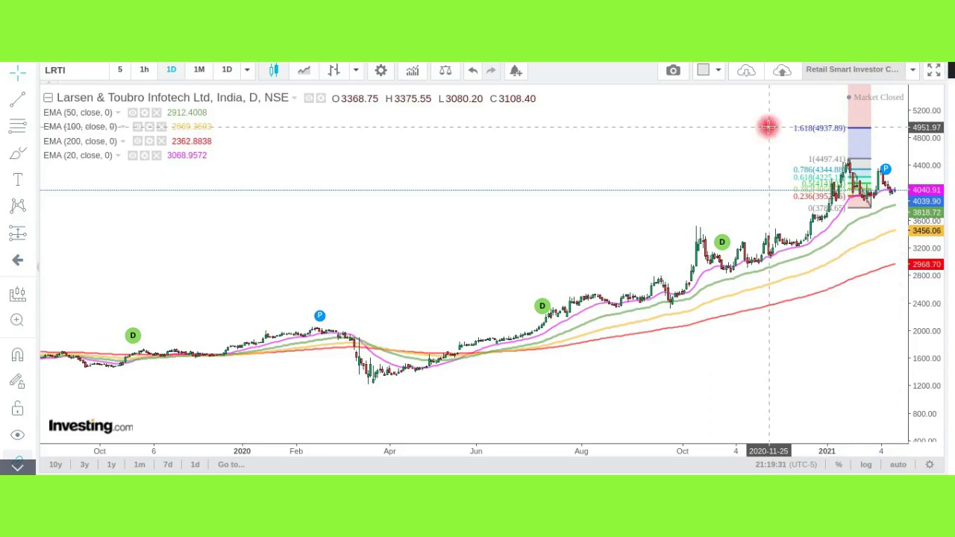
click(769, 128)
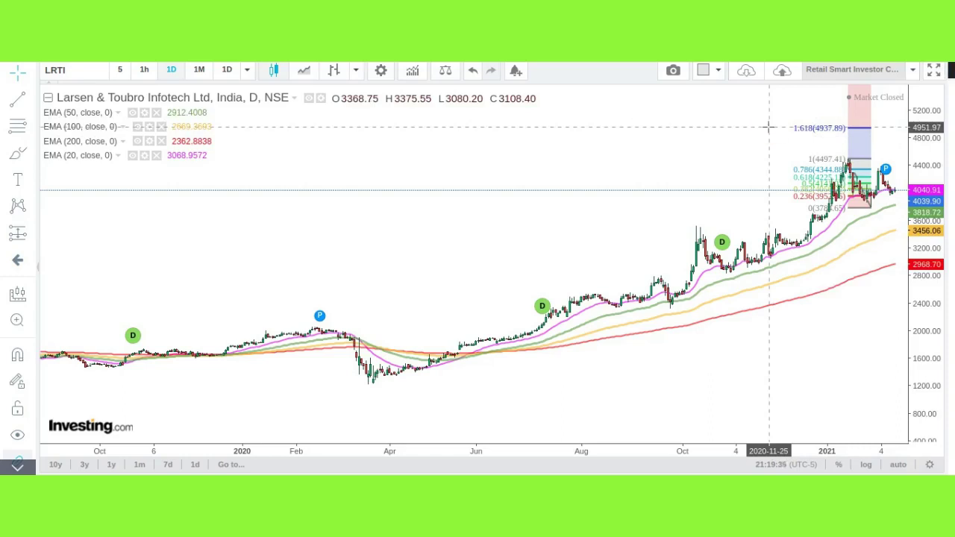
click(768, 127)
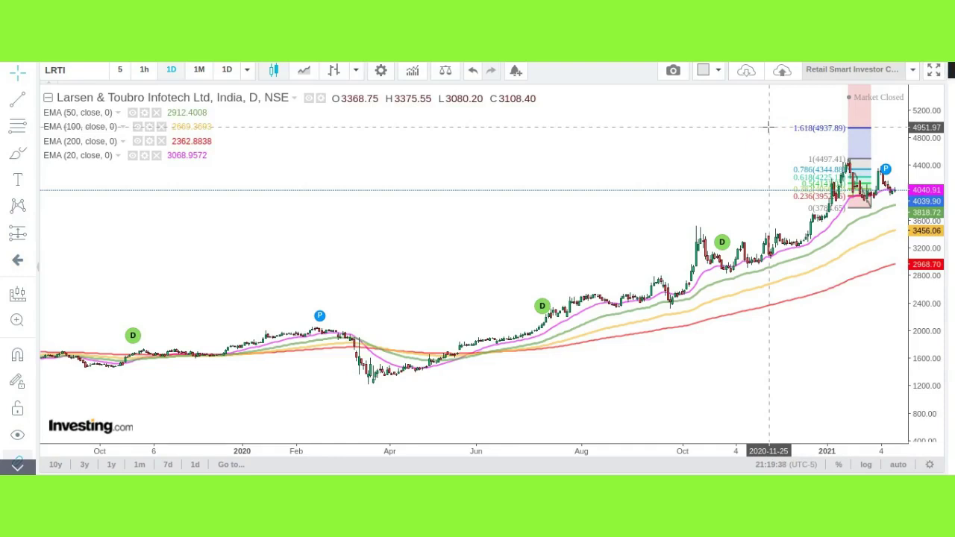